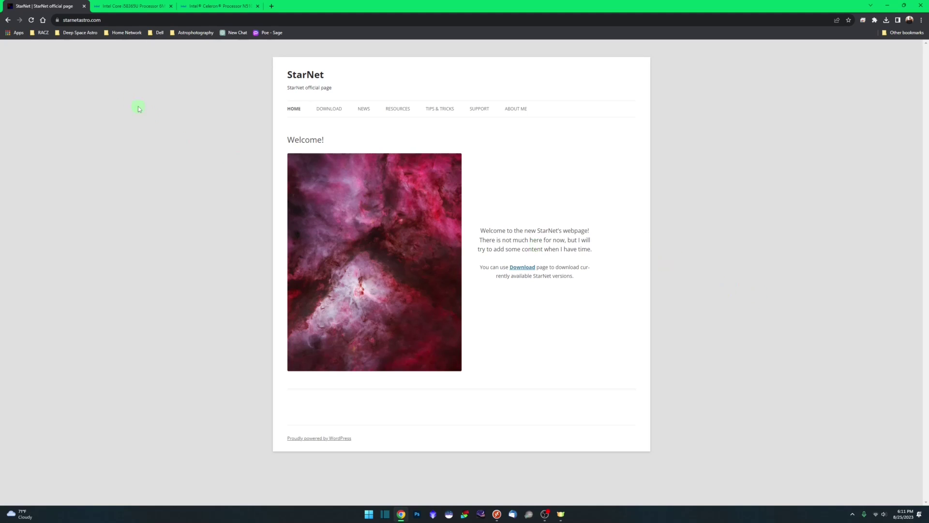
# Open the StarNet Download page and scroll down to the Command Line Tool v2.0.0 section.
pyautogui.click(330, 109)
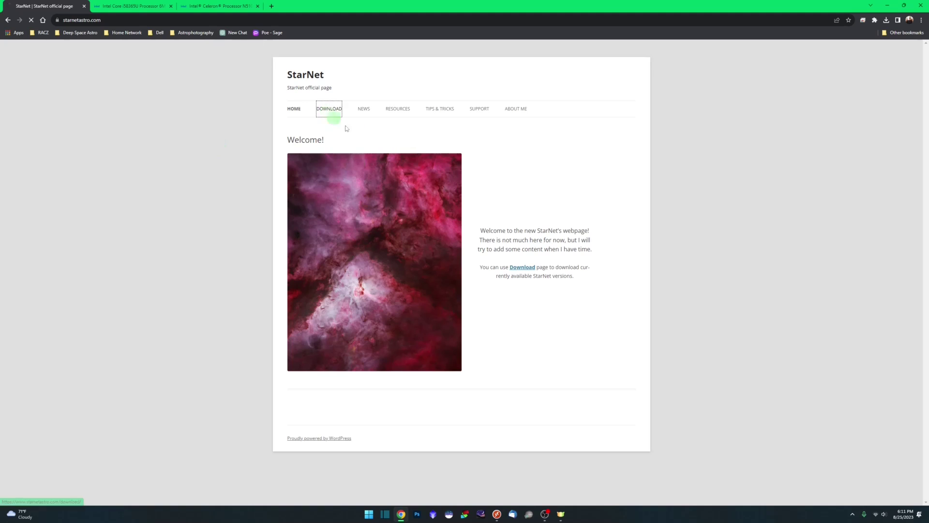
pyautogui.scroll(-2, 618, 238)
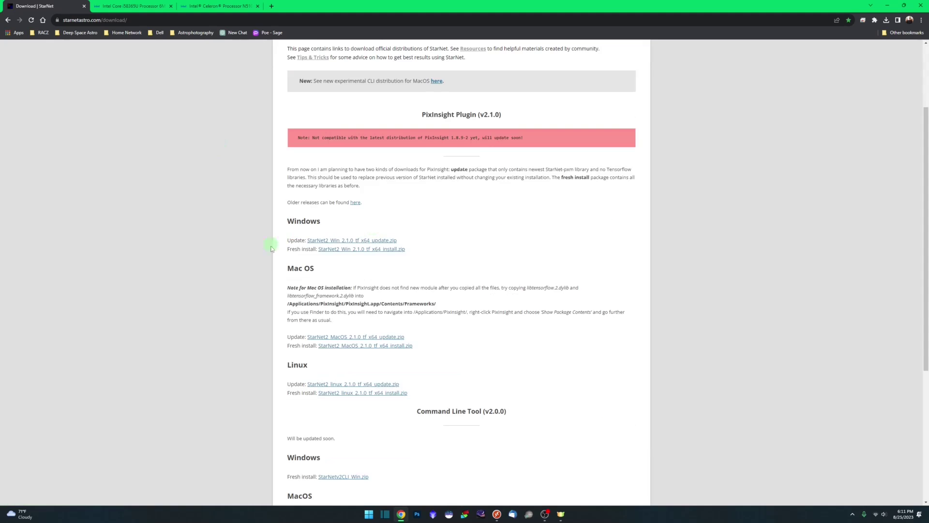
pyautogui.scroll(-3, 518, 318)
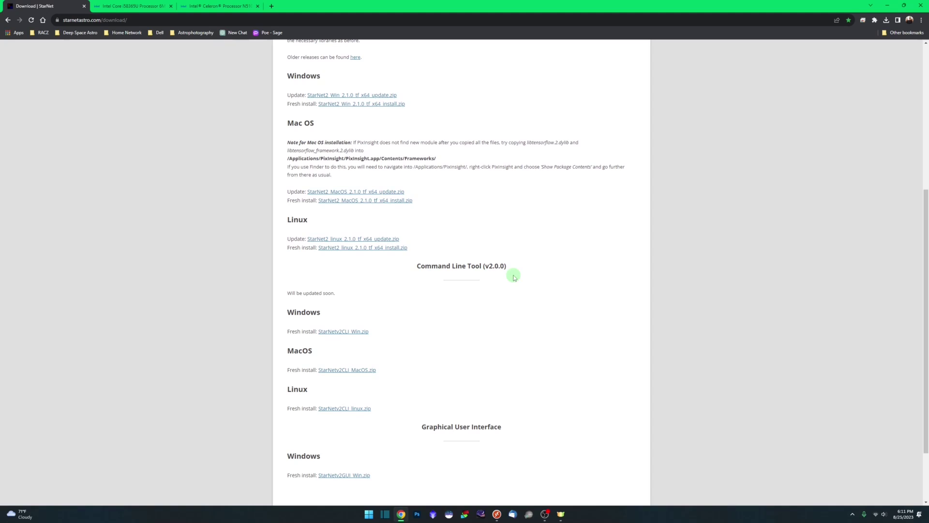
pyautogui.scroll(-2, 555, 317)
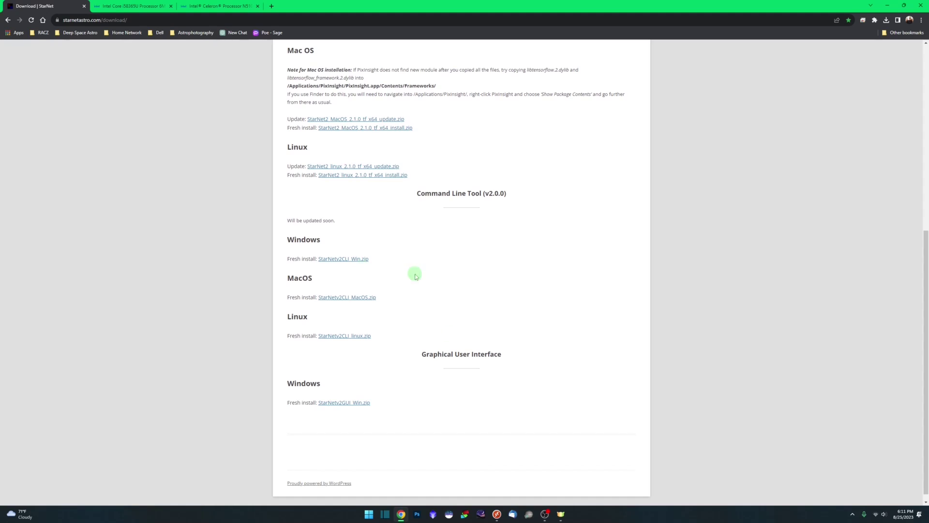
pyautogui.click(497, 514)
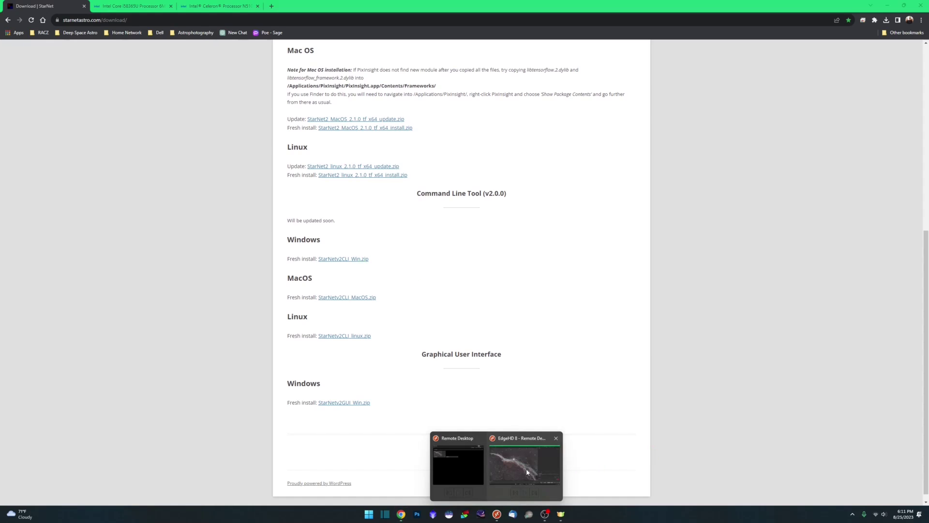
# On the remote machine, look at the StarNet command line tool folder, then return to Siril.
pyautogui.click(527, 470)
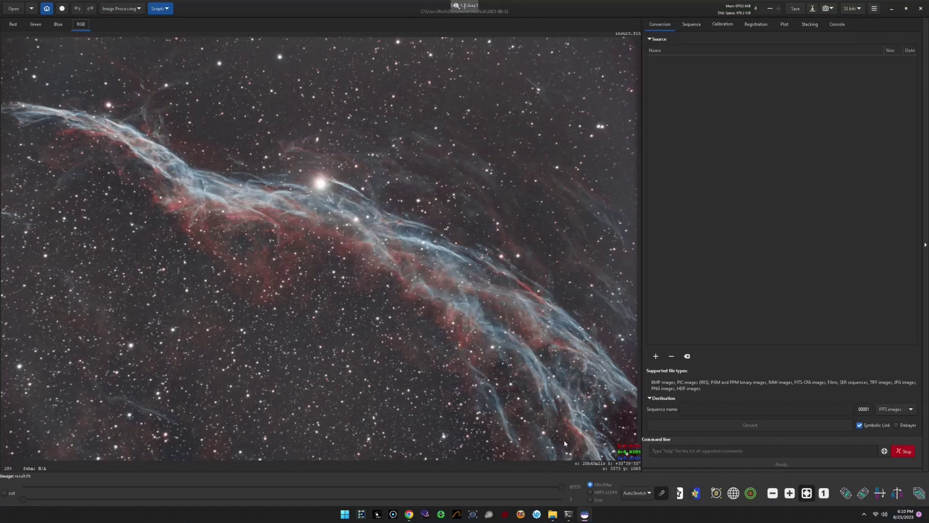
pyautogui.click(552, 516)
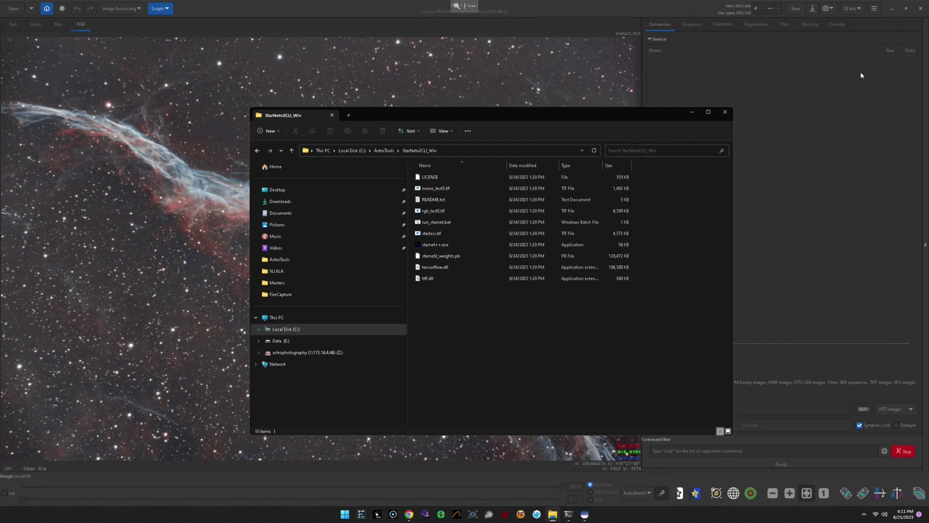
pyautogui.click(584, 514)
# Show Siril's Miscellaneous preferences, where starnet++.exe is set as the StarNet executable.
pyautogui.click(874, 9)
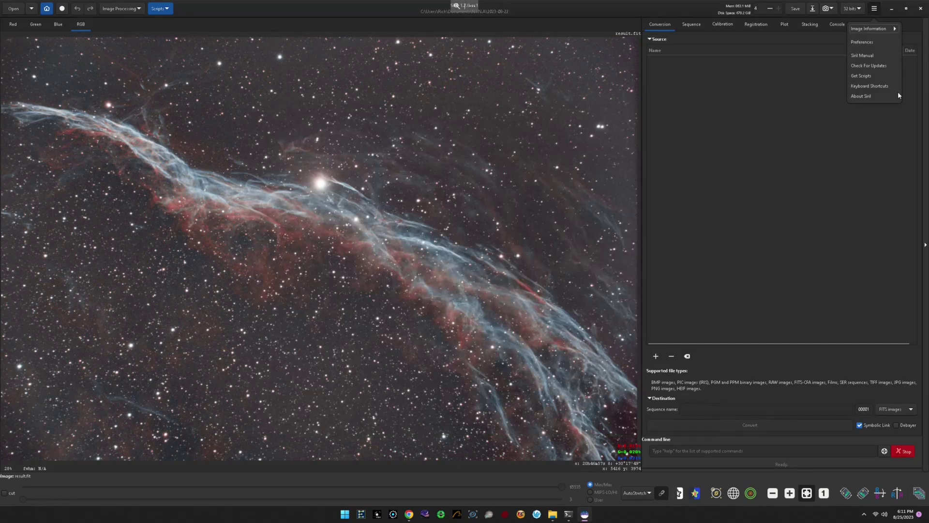
pyautogui.click(871, 41)
pyautogui.click(340, 273)
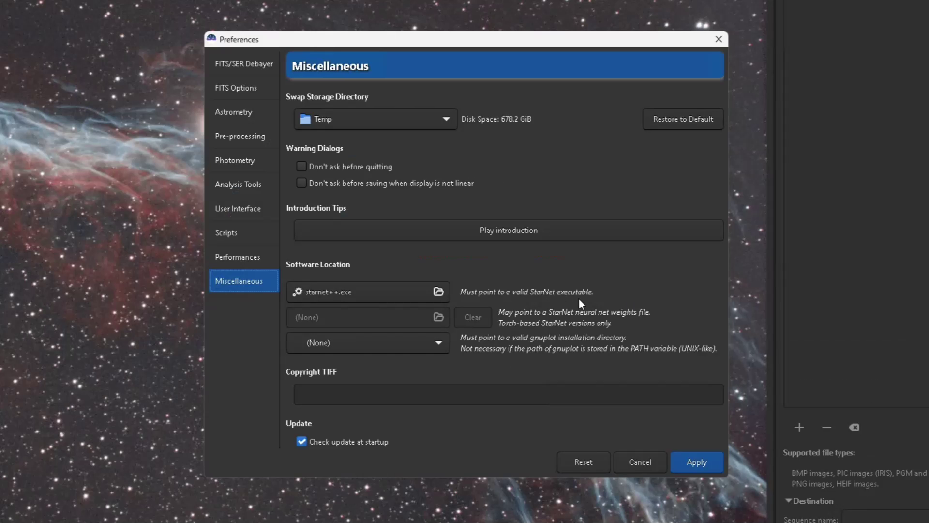
pyautogui.moveTo(325, 298)
# Close Preferences and launch StarNet Star Removal from Image Processing > Star Processing.
pyautogui.click(640, 462)
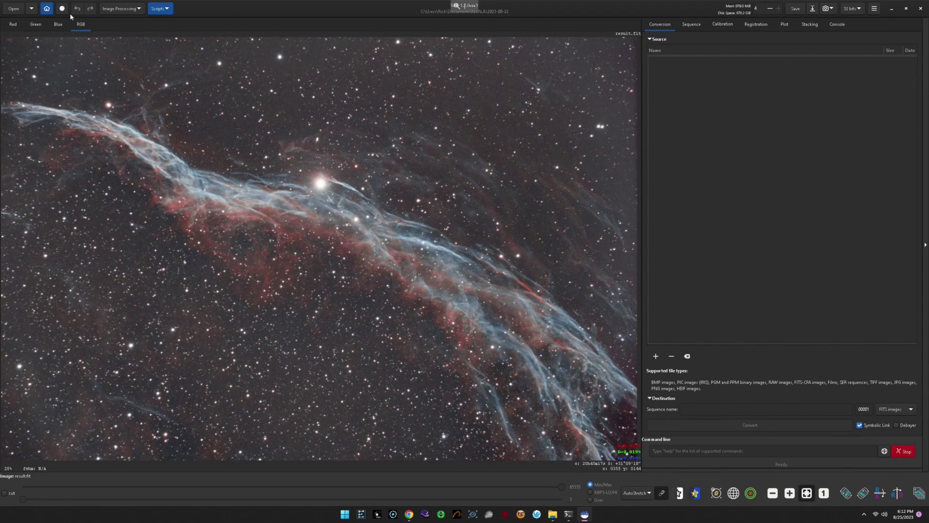
pyautogui.click(131, 10)
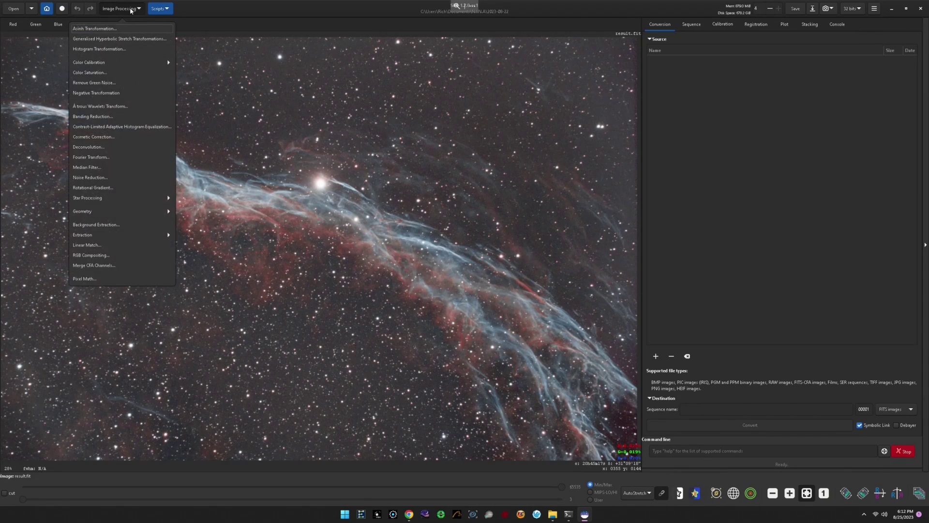
pyautogui.click(94, 198)
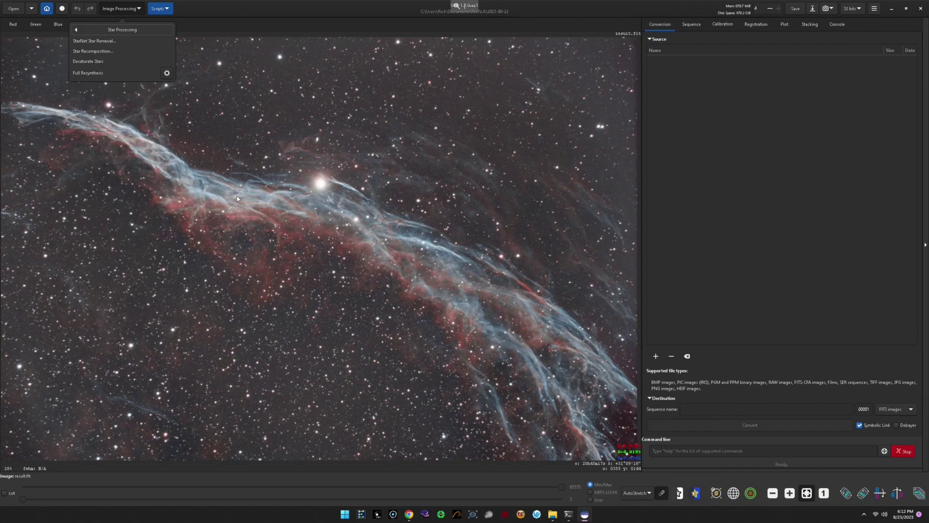
pyautogui.click(116, 43)
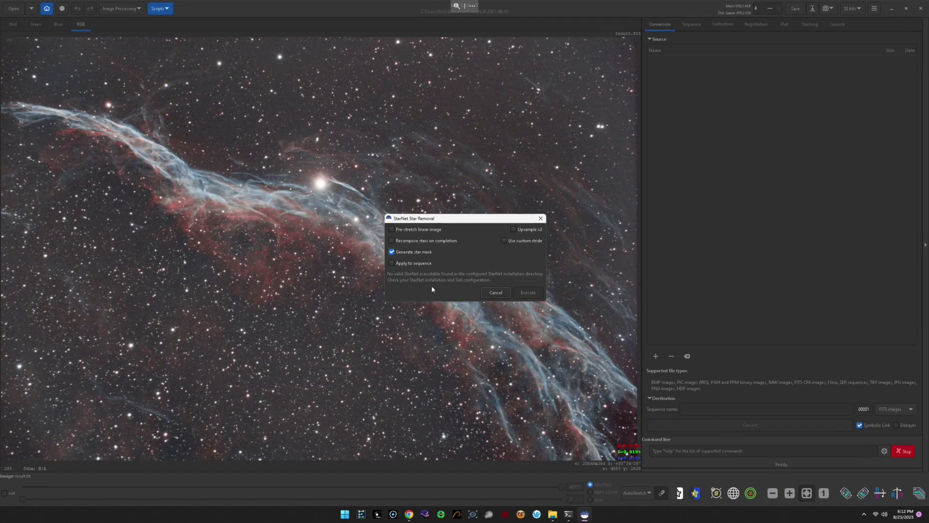
# Cancel StarNet Star Removal and select rgb_test5.tif in the StarNetv2CLI_Win folder.
pyautogui.click(490, 292)
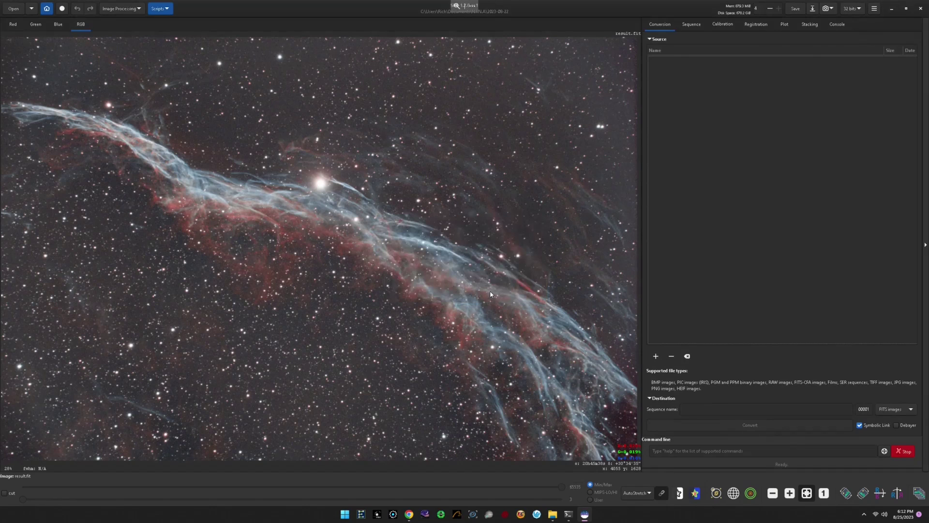
pyautogui.click(552, 514)
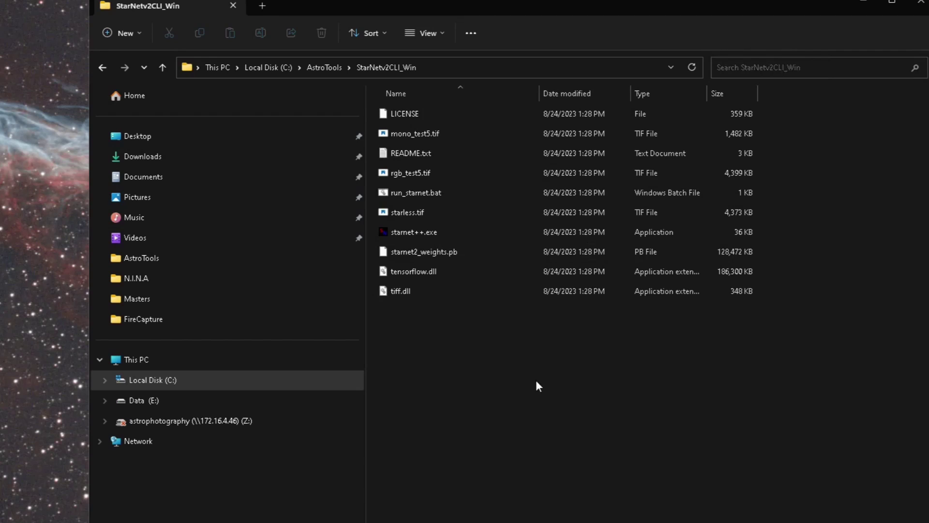
pyautogui.click(464, 177)
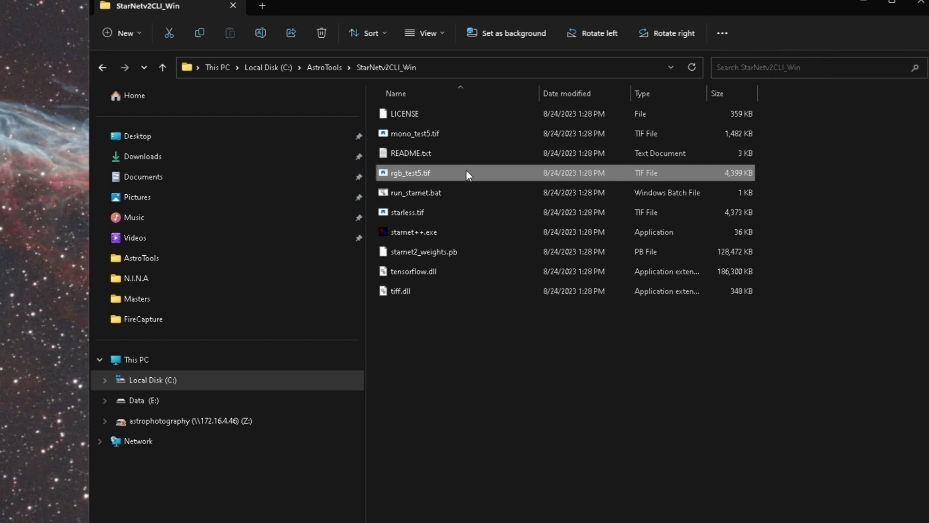
# Run starnet++.exe on rgb_test5.tif past SmartScreen and dismiss its 0xc0000142 start-up error.
pyautogui.moveTo(466, 171); pyautogui.dragTo(467, 239)
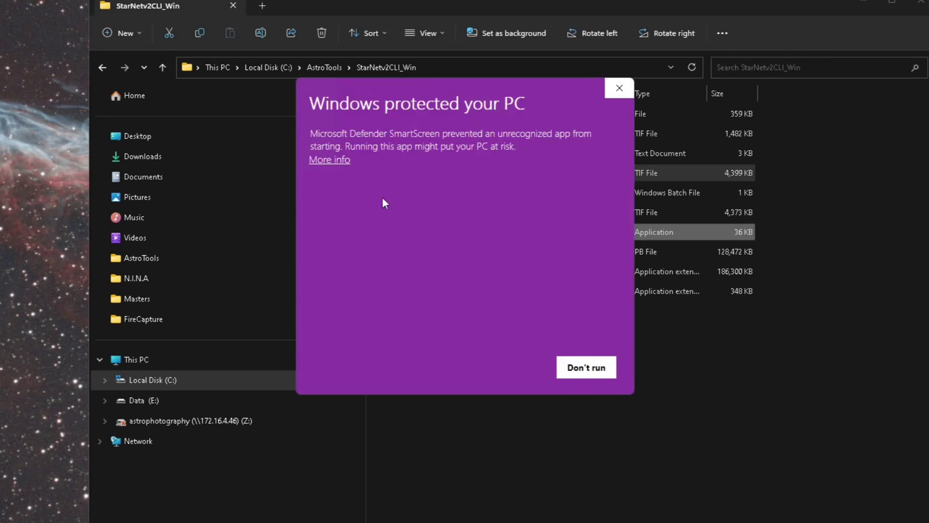
pyautogui.click(339, 160)
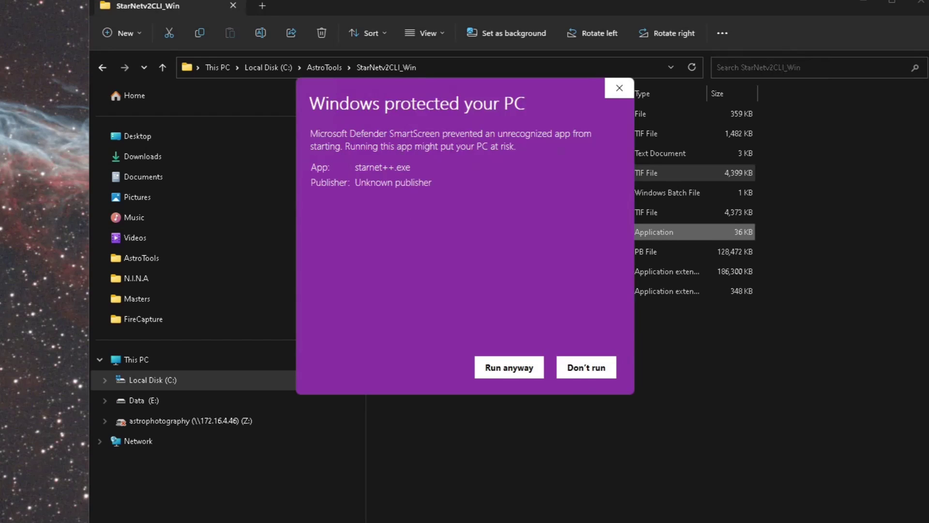
pyautogui.click(504, 373)
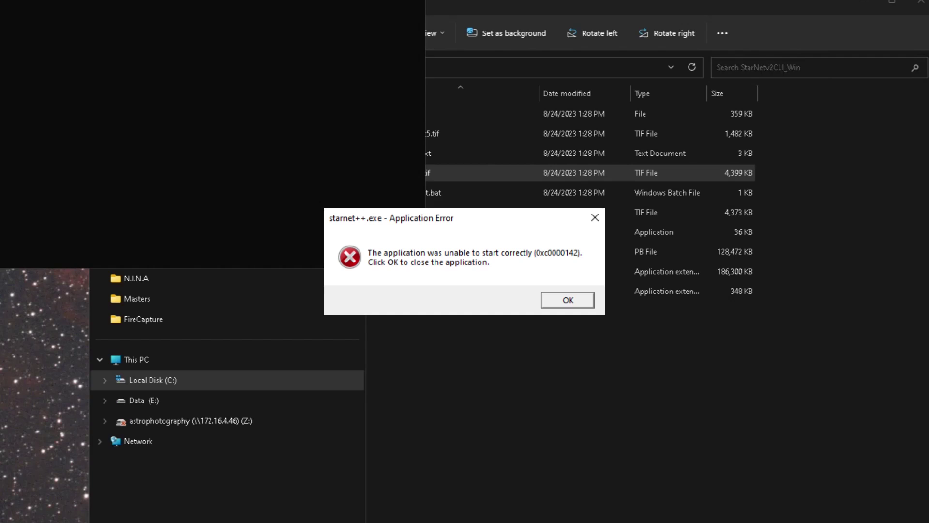
pyautogui.press('Return')
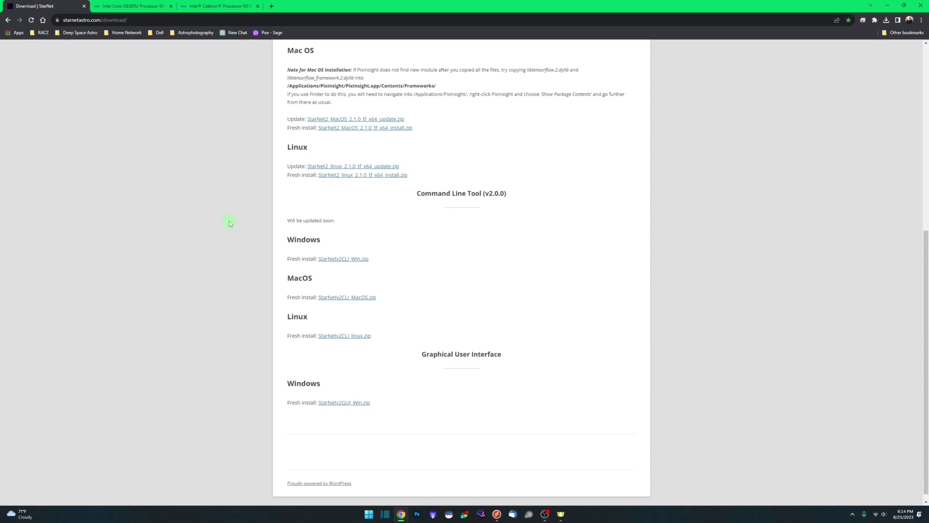
pyautogui.moveTo(528, 514)
pyautogui.click(546, 464)
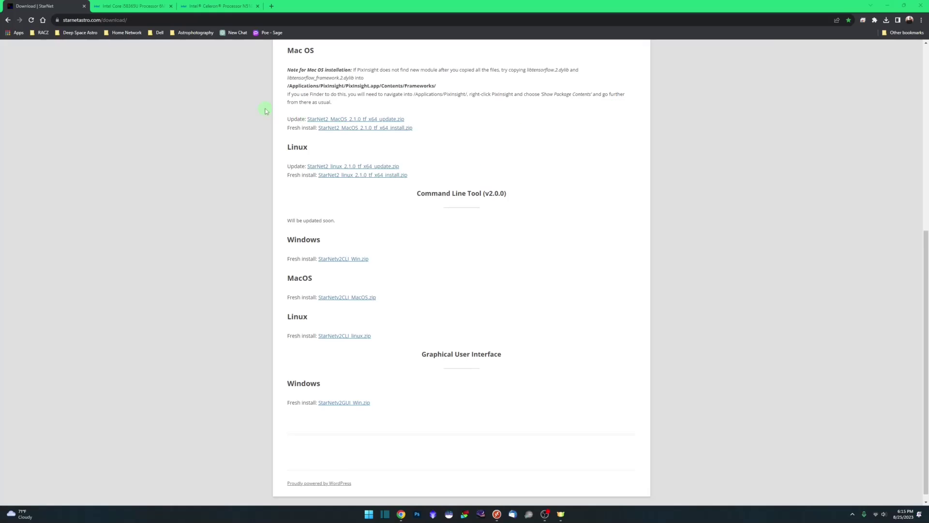
# On the Core i5-8365U specs tab, highlight AVX2 under Instruction Set Extensions.
pyautogui.hotkey('ctrl', 'Tab')
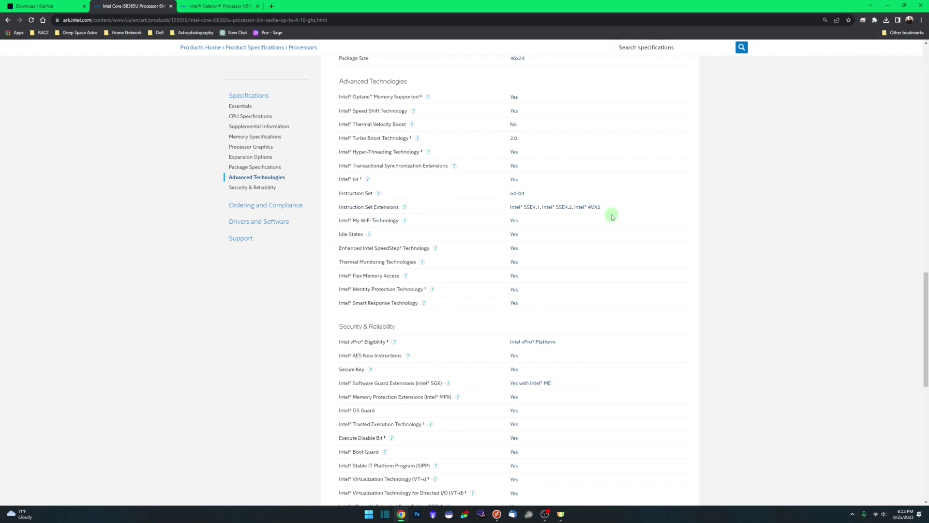
pyautogui.moveTo(614, 208); pyautogui.dragTo(587, 208)
pyautogui.click(600, 208)
# Confirm the Celeron N5105 lists only SSE4.2 extensions, then return to the EdgeHD 8 remote desktop.
pyautogui.click(216, 6)
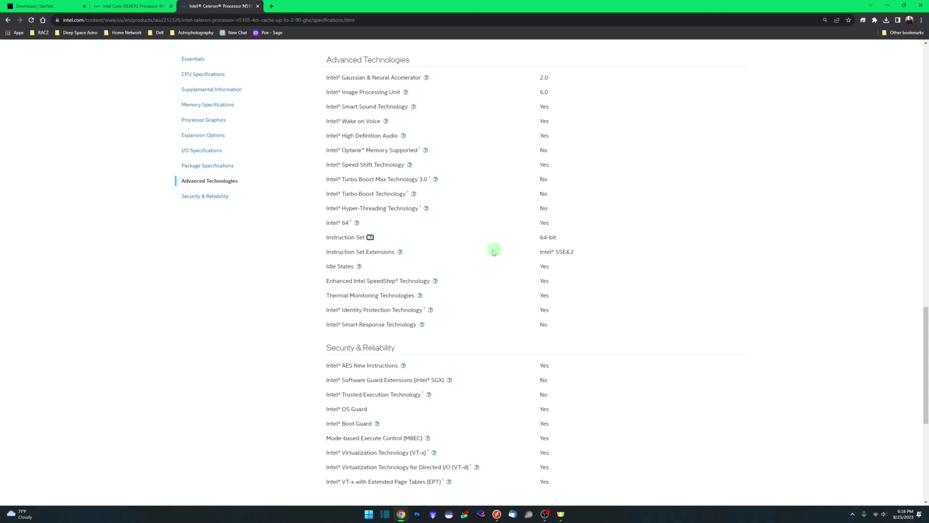
pyautogui.click(401, 253)
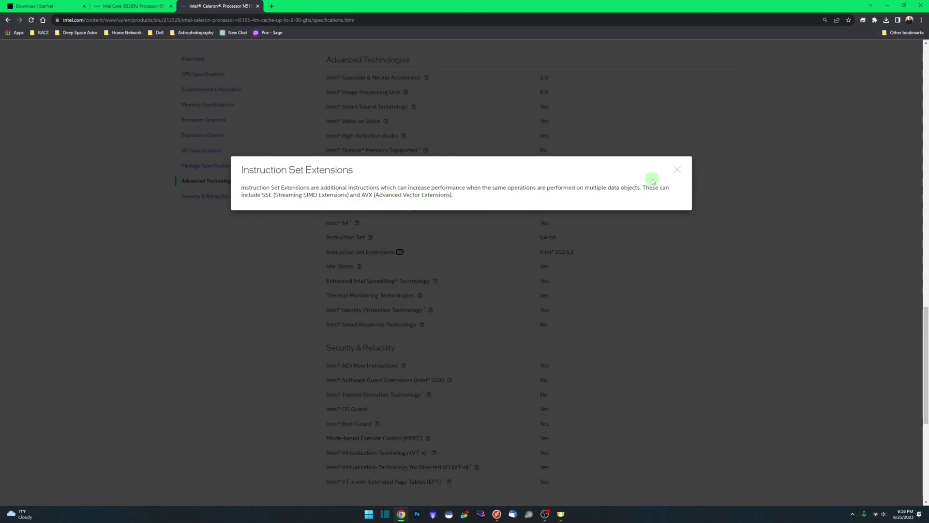
pyautogui.click(677, 170)
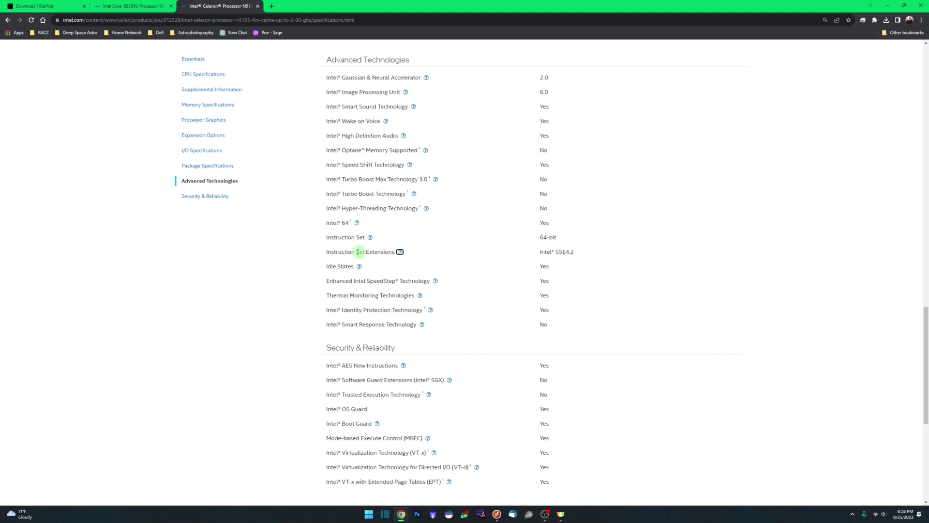
pyautogui.moveTo(326, 251); pyautogui.dragTo(474, 251)
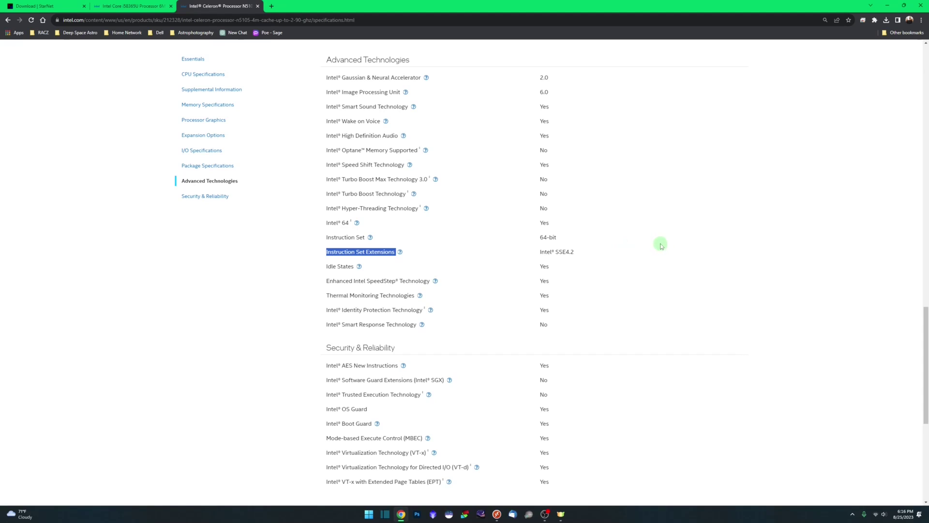
pyautogui.click(497, 514)
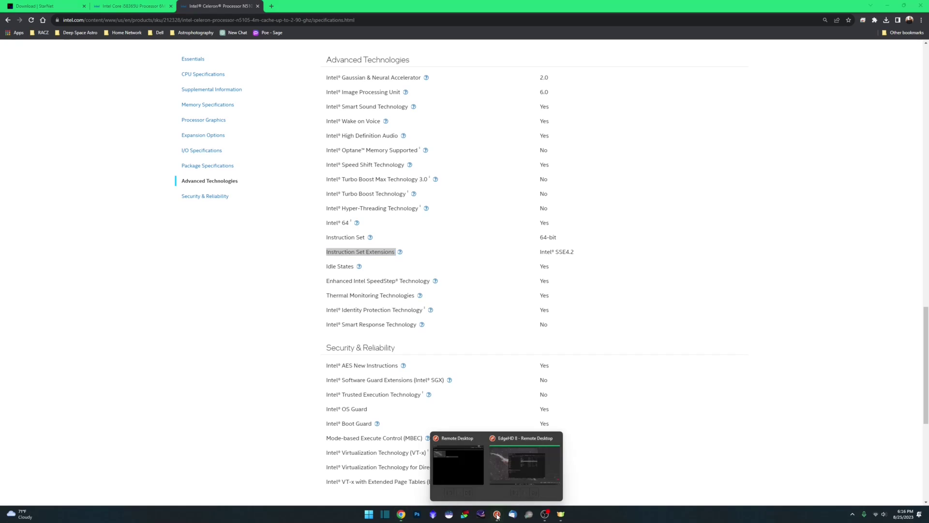
pyautogui.click(505, 483)
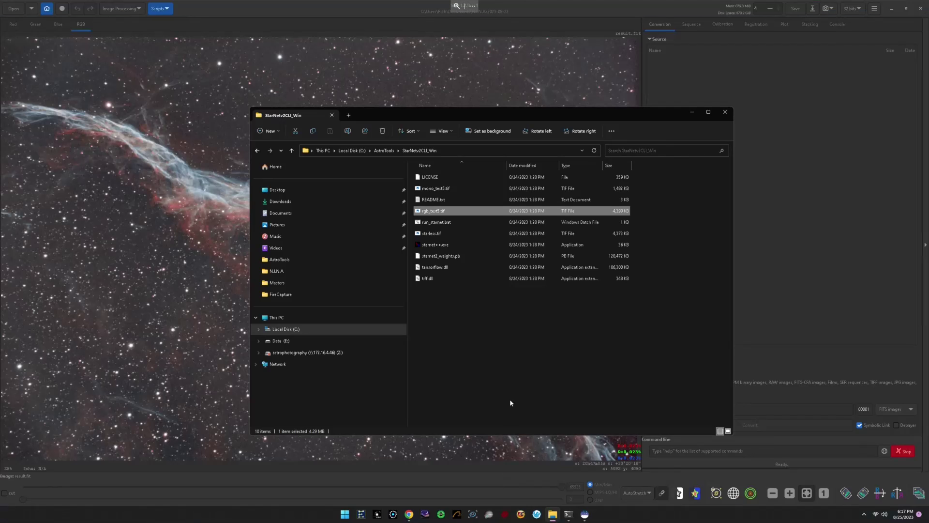
# Download the HWiNFO installer hwi_760.exe from the Local (U.S.) mirror into Downloads.
pyautogui.click(409, 513)
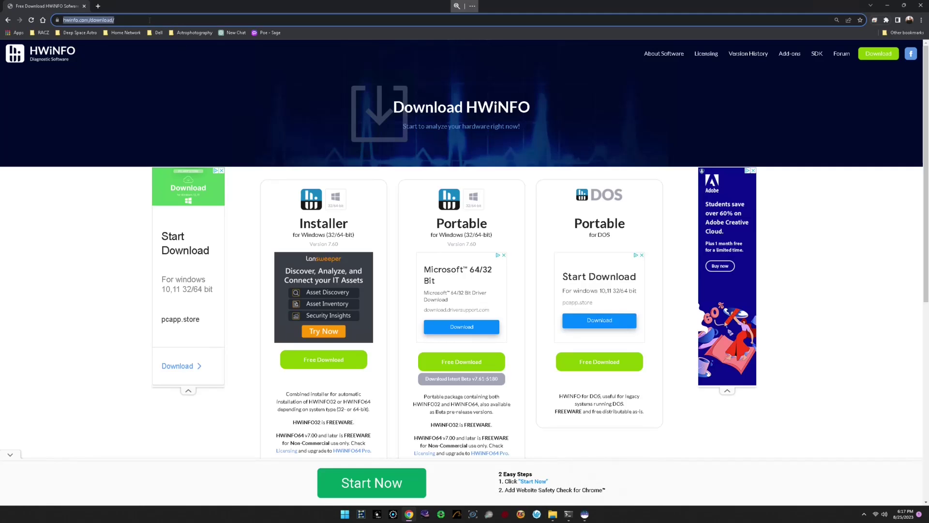
pyautogui.click(153, 19)
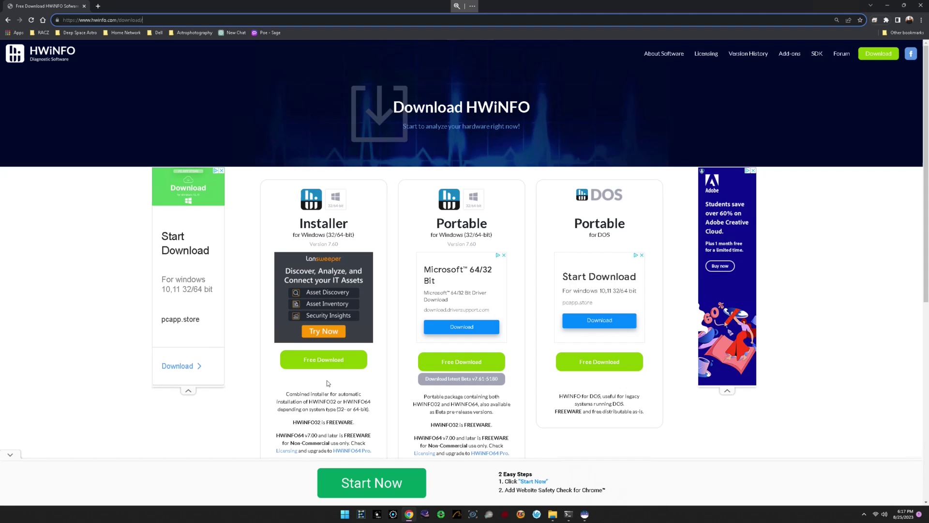
pyautogui.click(333, 363)
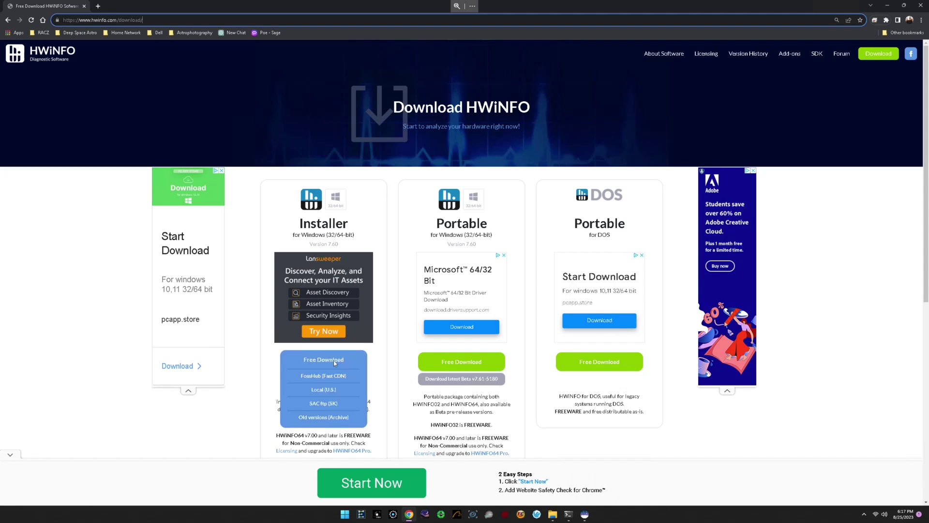
pyautogui.click(335, 390)
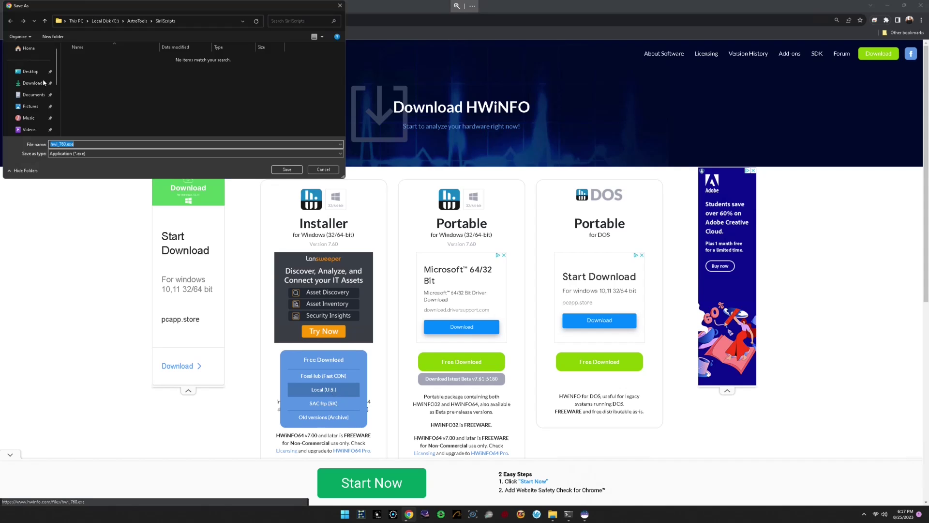
pyautogui.click(39, 86)
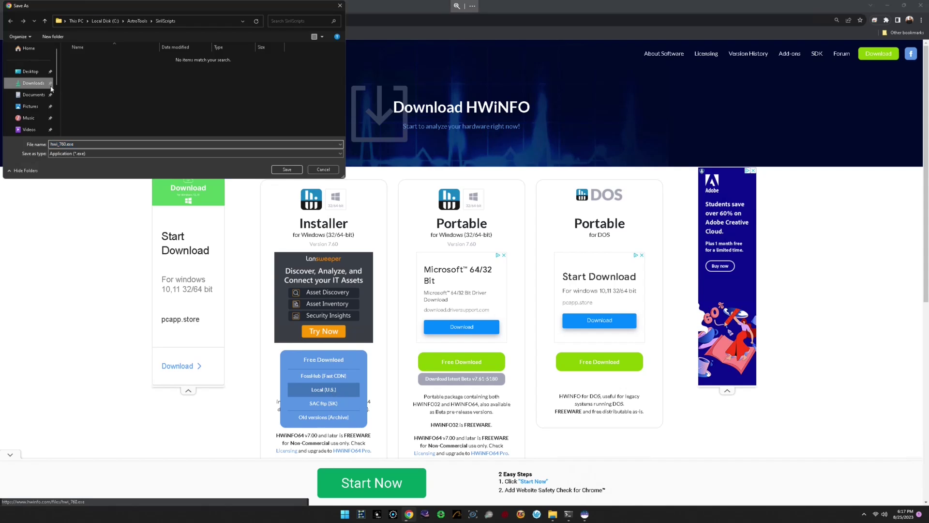
pyautogui.click(296, 172)
pyautogui.click(552, 513)
# Run hwi_760.exe, accept the licence, install HWiNFO64 with default location and folder, and launch it.
pyautogui.click(338, 187)
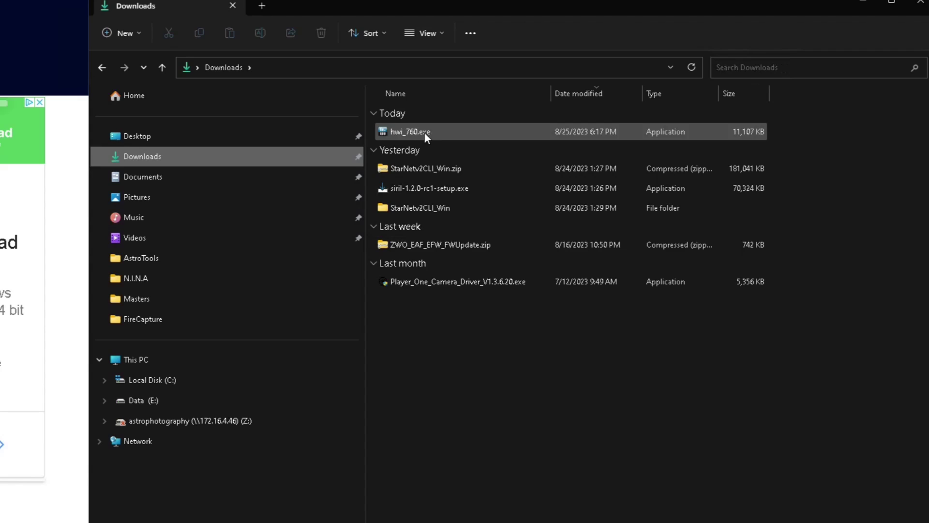
pyautogui.doubleClick(443, 175)
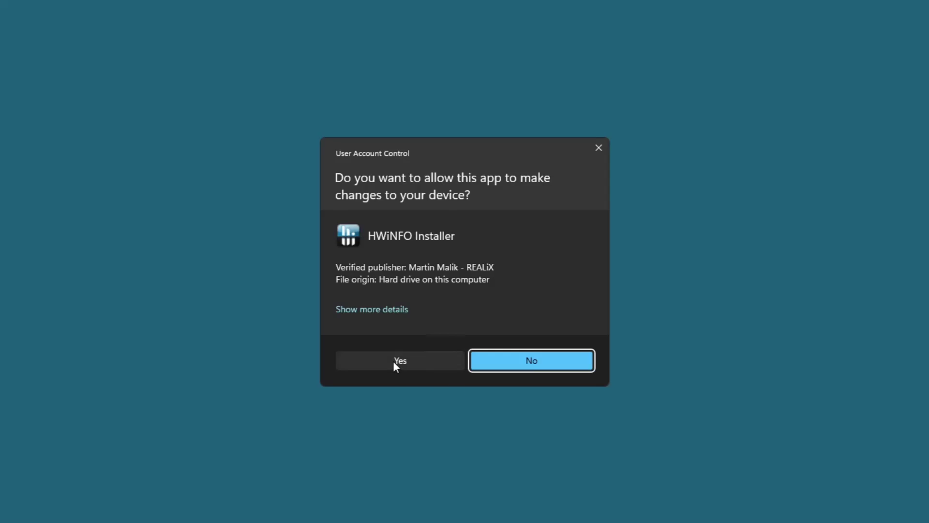
pyautogui.click(393, 361)
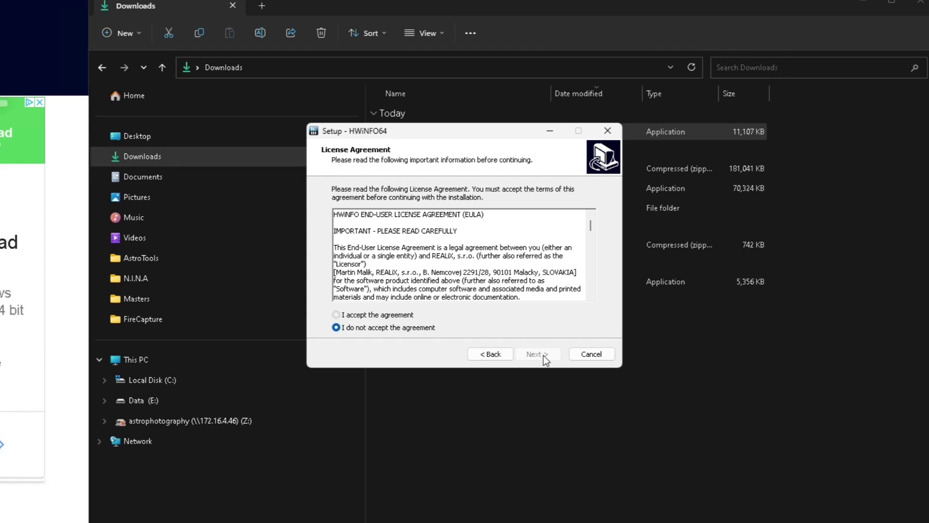
pyautogui.hotkey('alt', 'a')
pyautogui.click(546, 356)
pyautogui.click(550, 356)
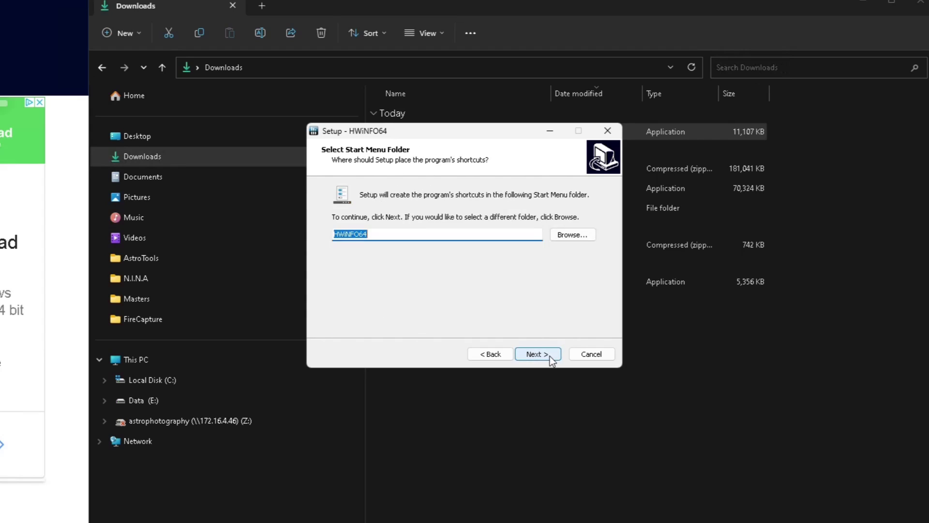
pyautogui.click(550, 356)
pyautogui.click(549, 356)
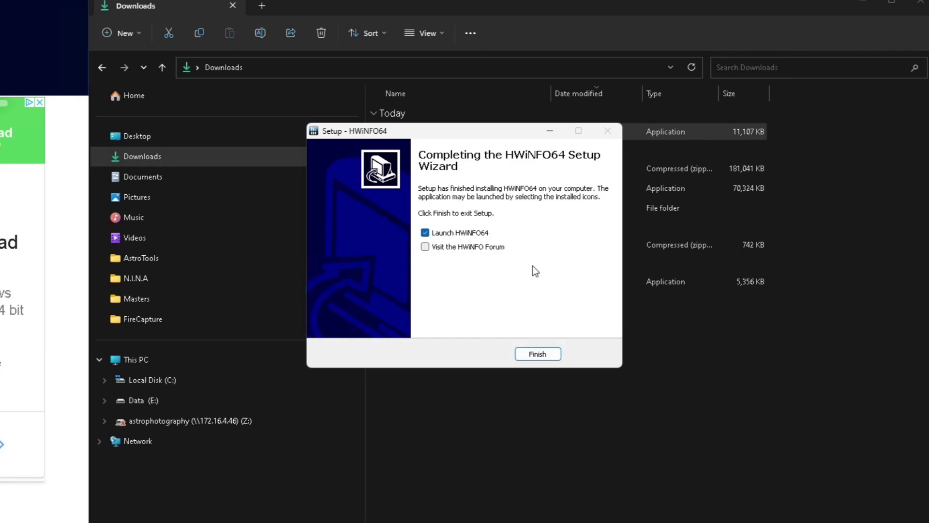
pyautogui.click(539, 353)
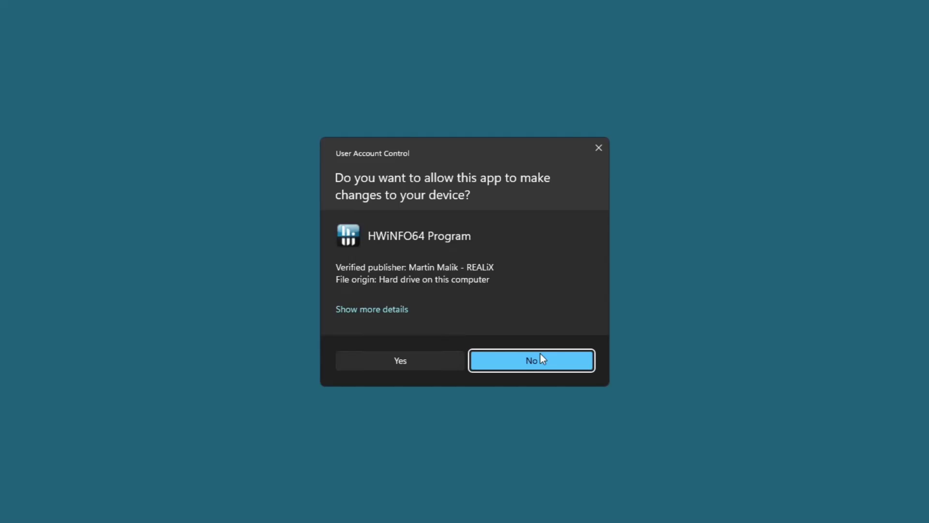
pyautogui.click(425, 360)
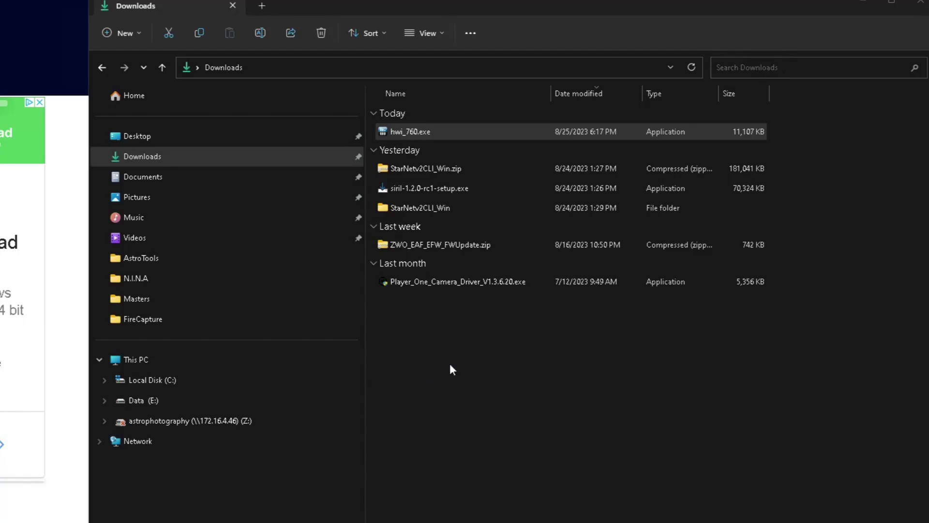
# Start HWiNFO64's system scan from its launch dialog.
pyautogui.click(484, 286)
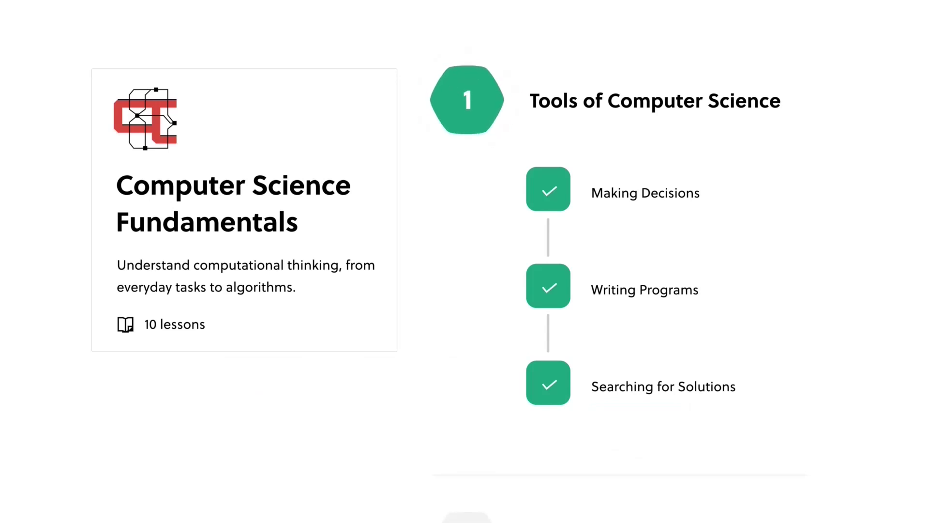
# Start Brilliant's Parallelism lesson and draw a triangle on the neural-network pixel grid.
pyautogui.scroll(-9, 602, 284)
pyautogui.click(378, 199)
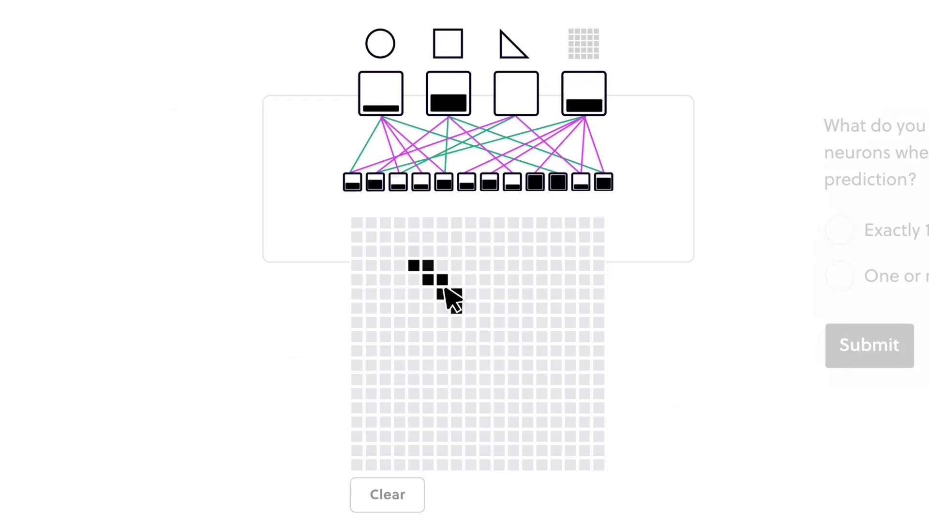
pyautogui.moveTo(452, 300)
pyautogui.mouseDown()
pyautogui.moveTo(558, 432)
pyautogui.moveTo(405, 431)
pyautogui.moveTo(400, 266)
pyautogui.mouseUp()
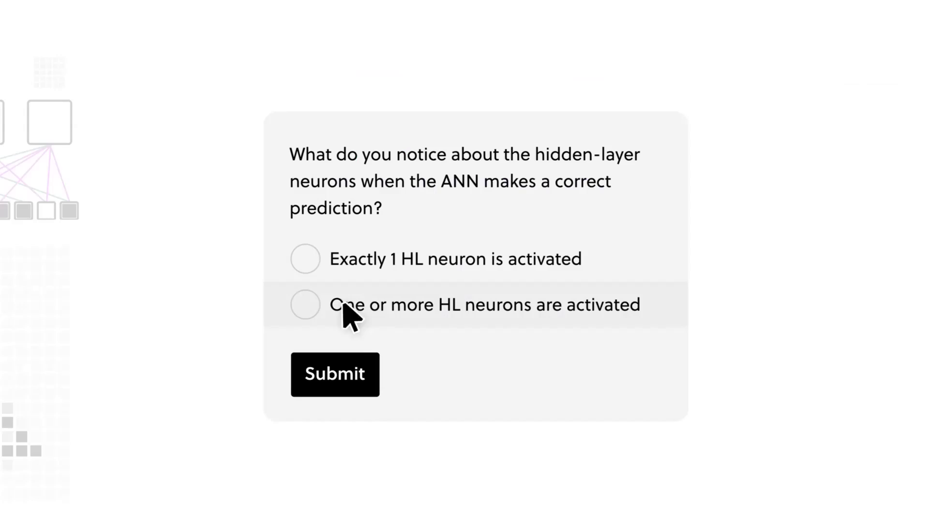